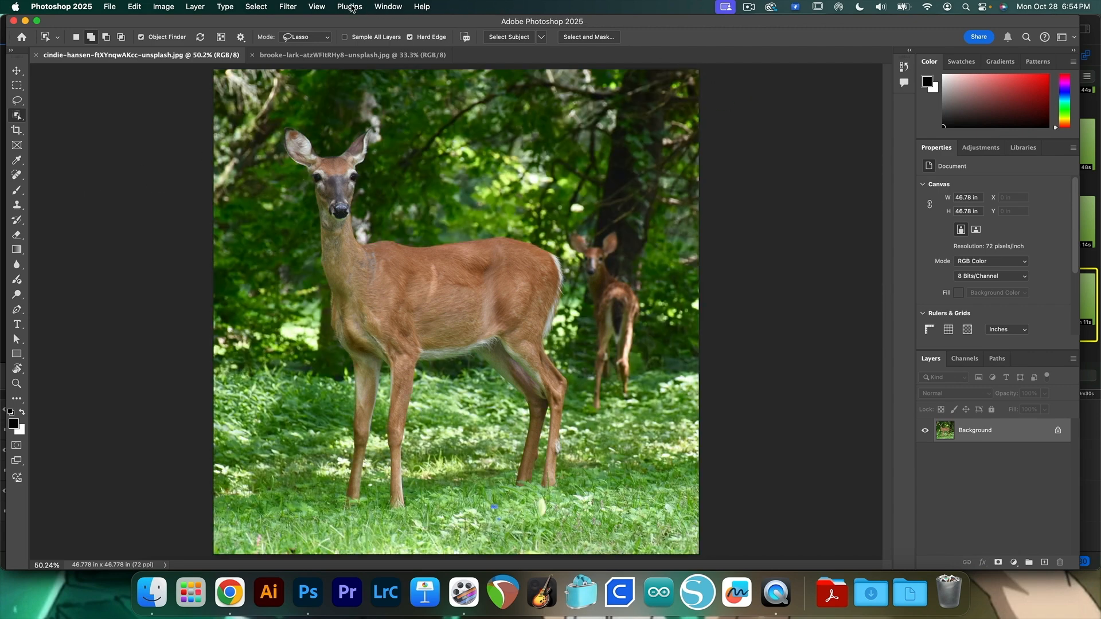
click(380, 7)
mouse_move(384, 32)
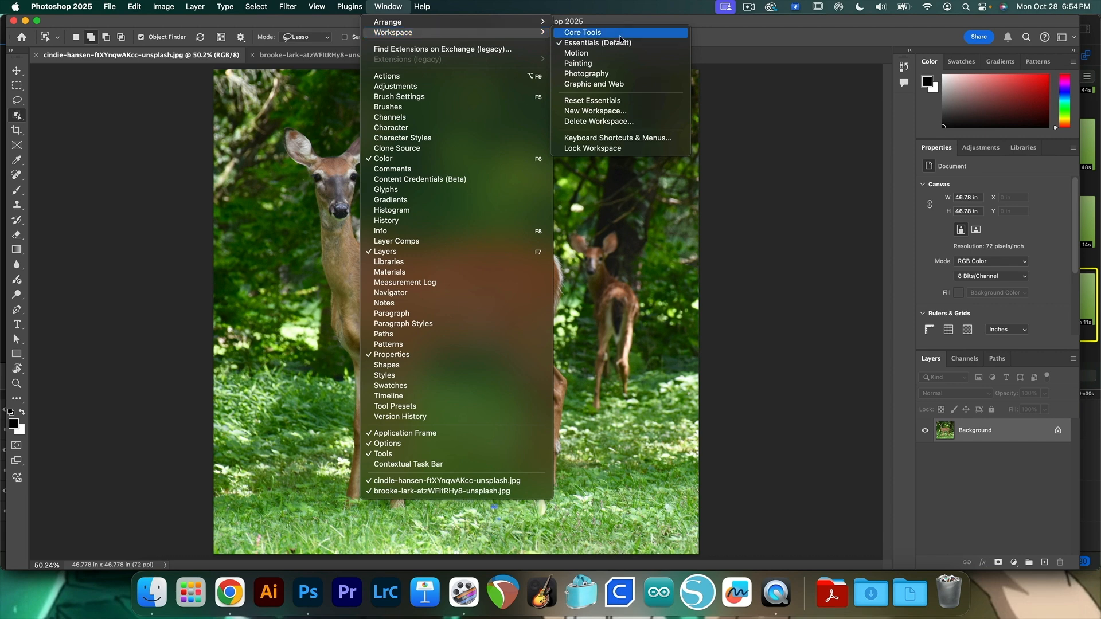
click(106, 138)
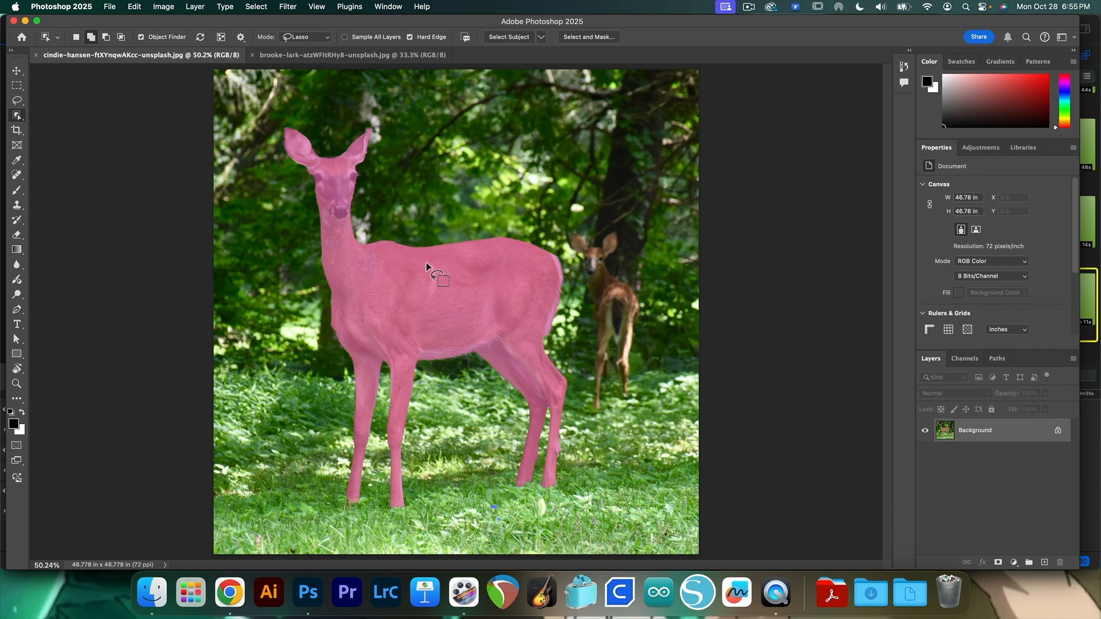
Step: Select the large foreground deer with the Object Selection tool and open the selection in Select and Mask
click(424, 286)
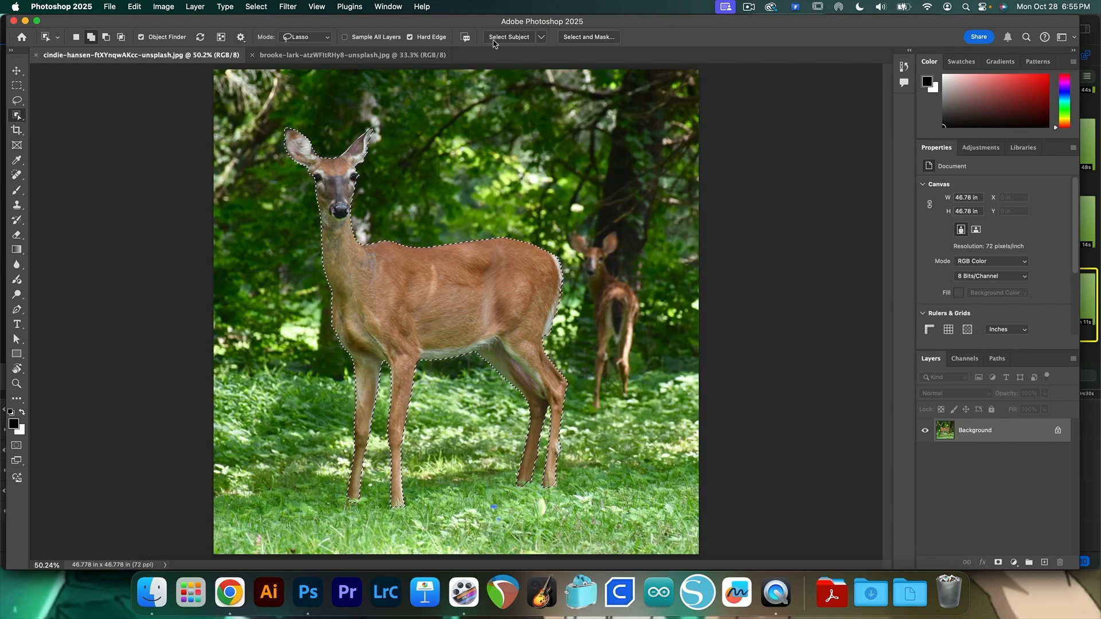
click(588, 39)
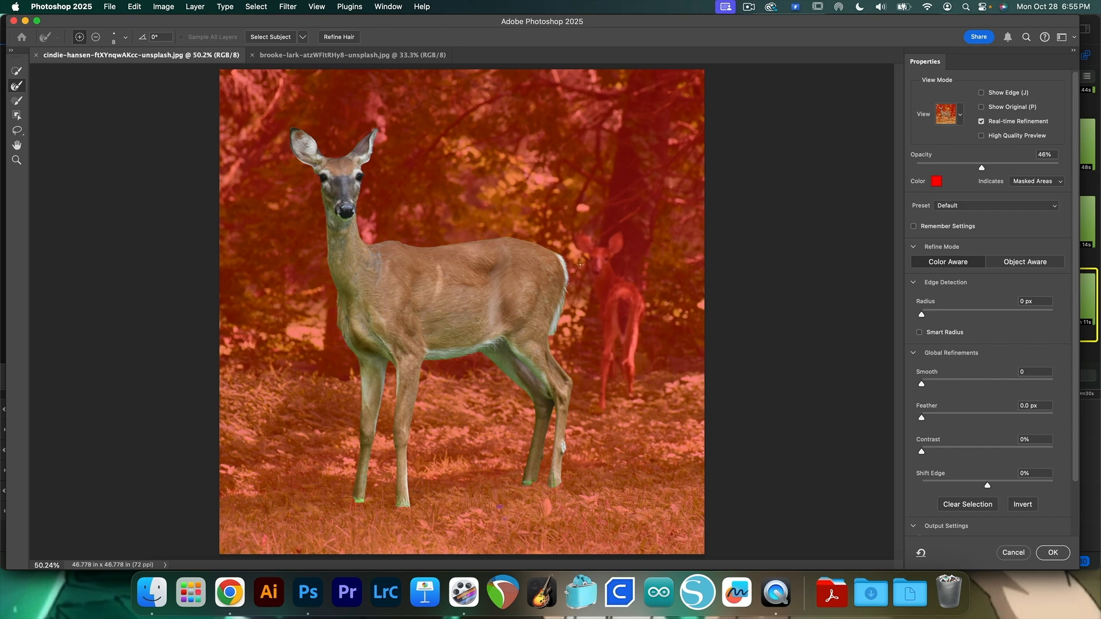
click(961, 118)
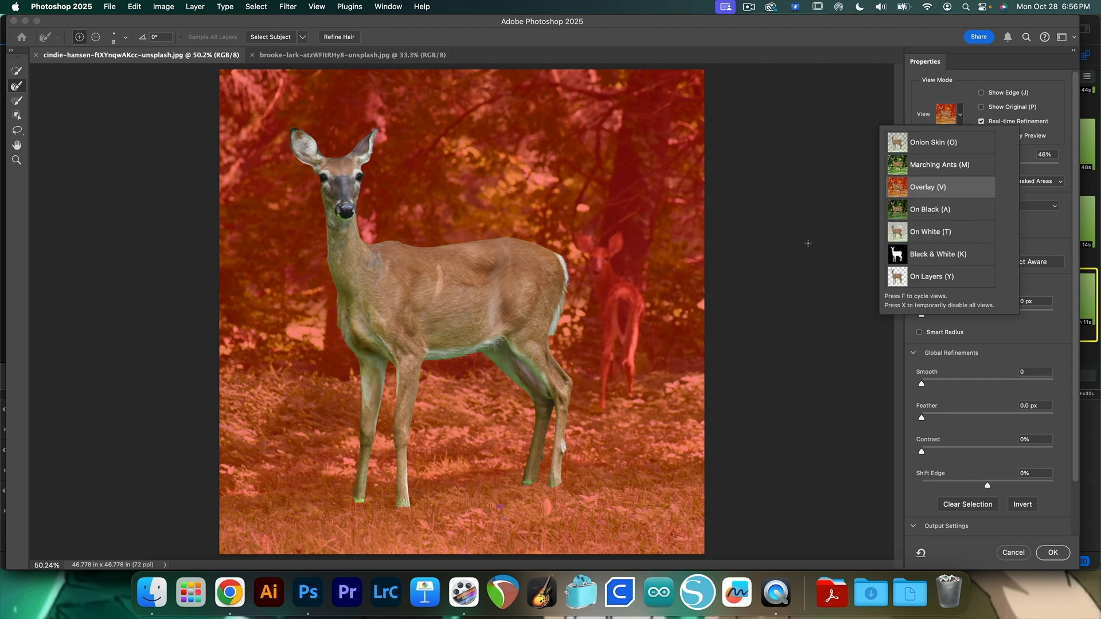
click(919, 87)
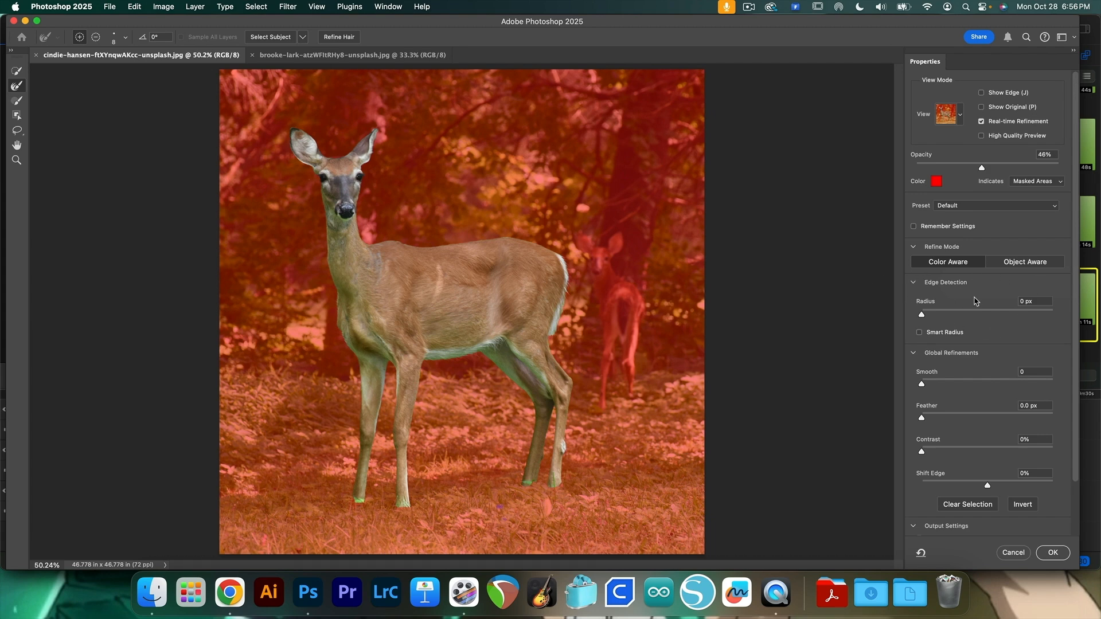
Step: Set the Edge Detection radius to 5 px and enable Smart Radius for the deer selection
scroll(978, 295, down, 2)
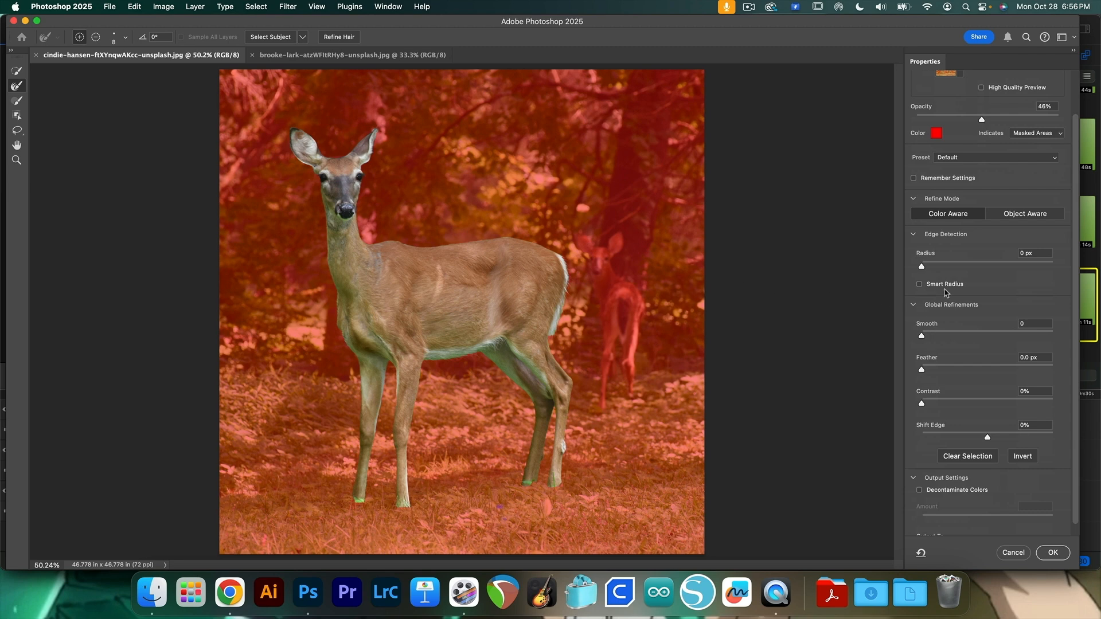
click(923, 267)
drag(923, 268, 954, 270)
click(919, 284)
Step: Set the Smooth refinement of the selection to 11 while viewing the edge at the deer's rump at 300%
key(super+equal)
key(super+equal)
key(super+equal)
key(super+equal)
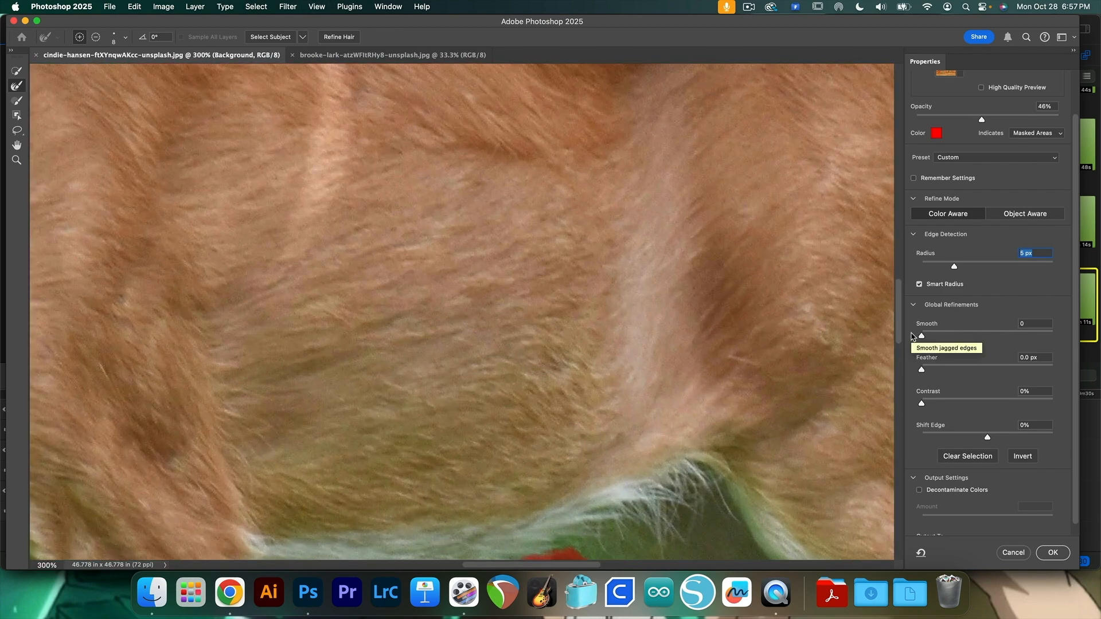
drag(608, 226, 114, 197)
drag(456, 213, 490, 441)
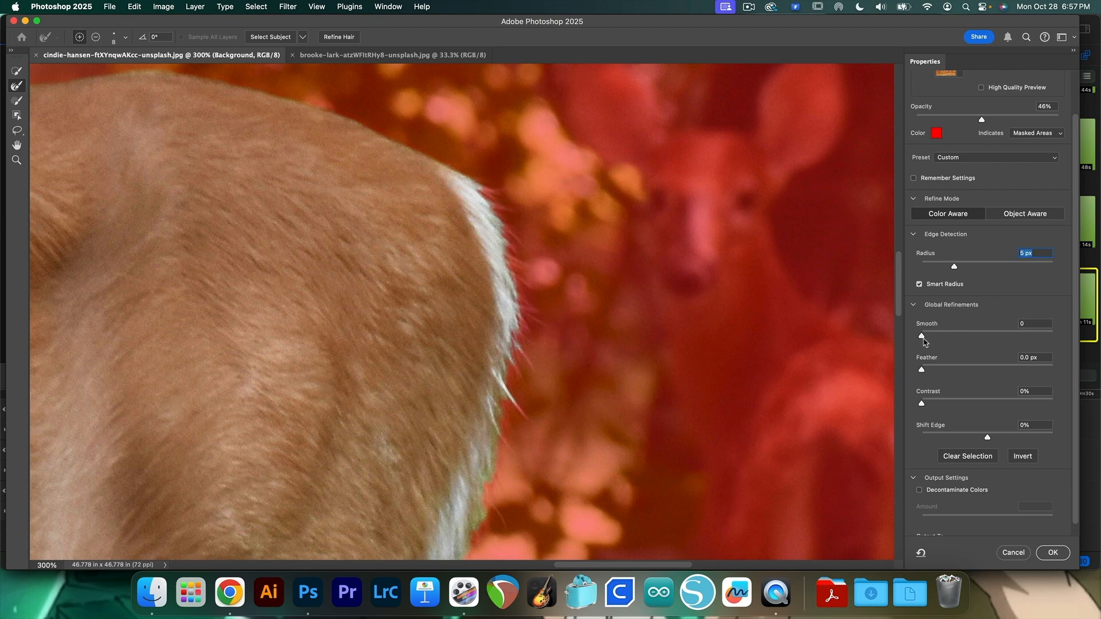
drag(921, 336, 960, 337)
drag(960, 338, 936, 338)
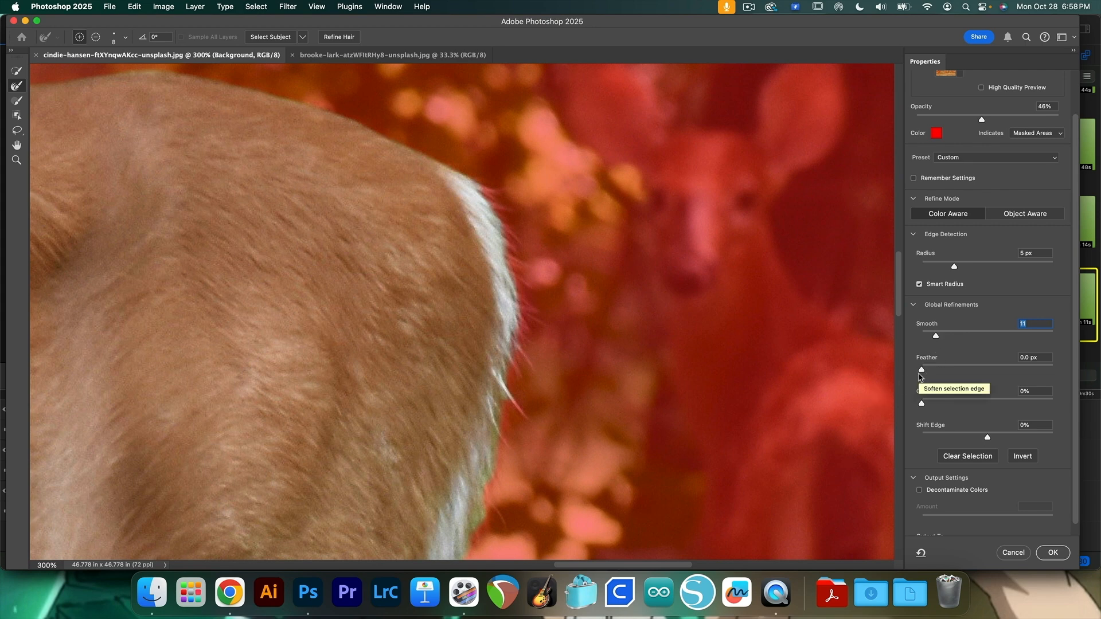
Step: Try a Feather of 13.5 px on the selection edge and reset it to 0 px
drag(921, 373, 977, 372)
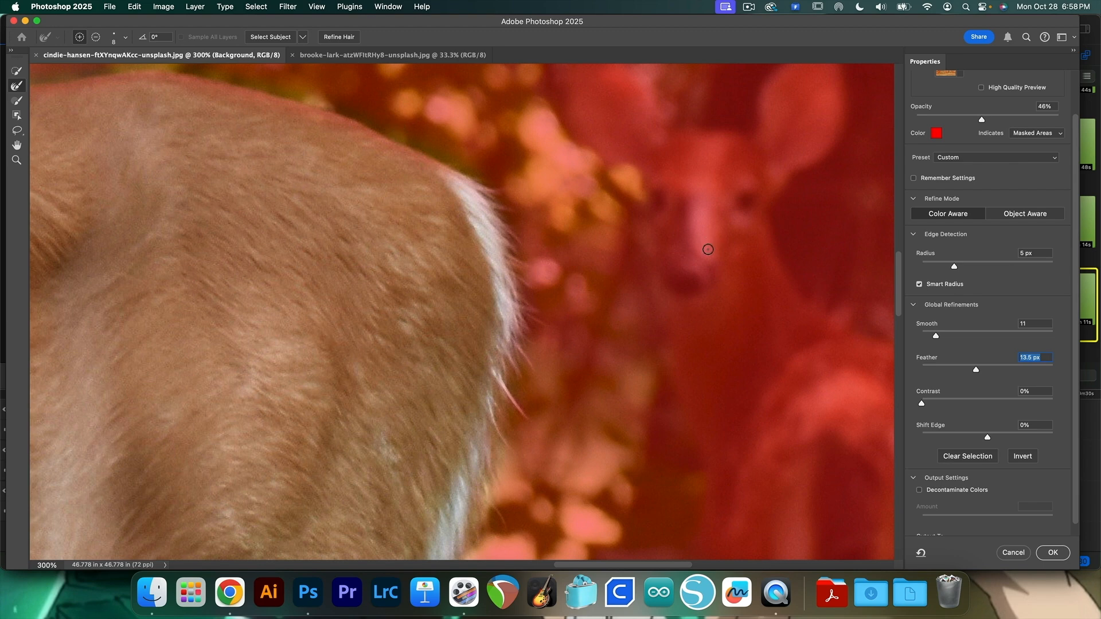
drag(975, 373, 899, 370)
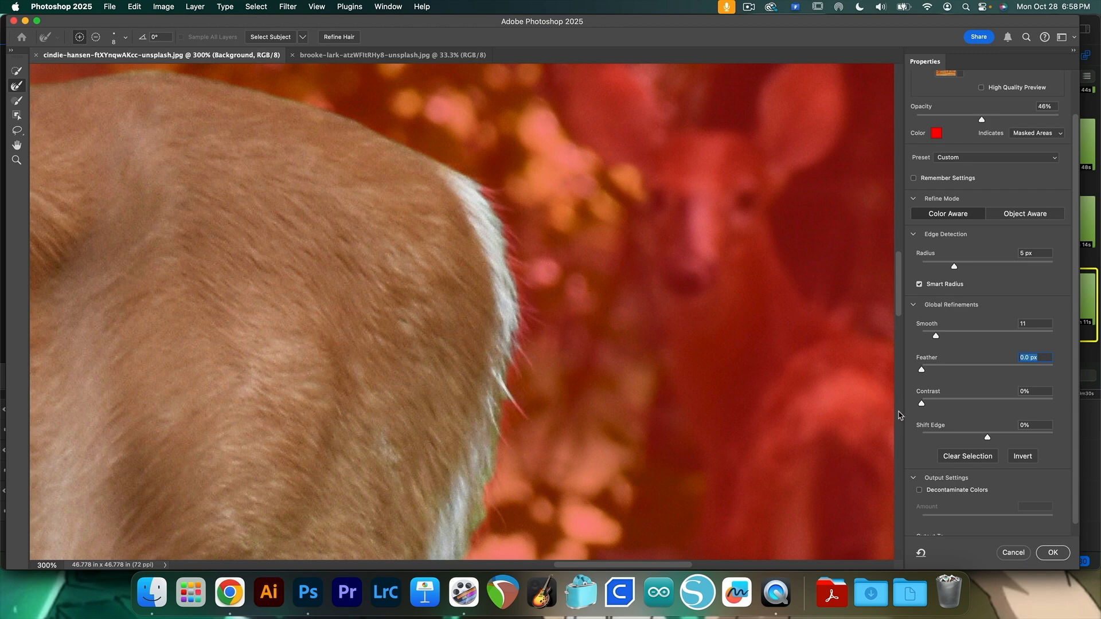
Step: Set the edge Contrast to 19% and Shift Edge to -68%
drag(921, 404, 947, 408)
drag(989, 439, 945, 439)
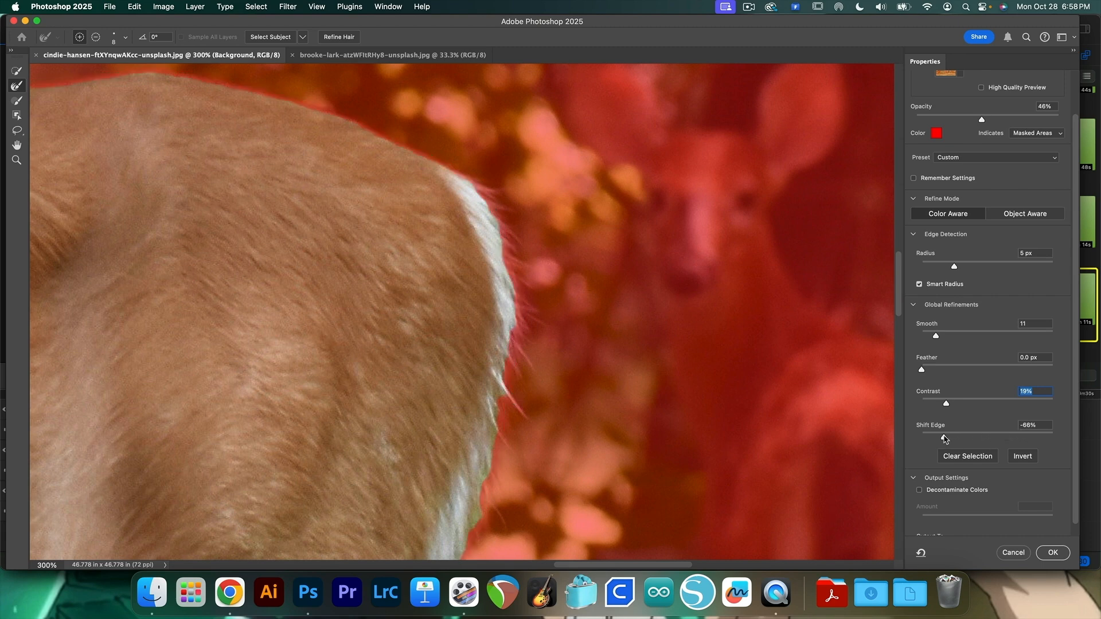
click(943, 439)
Step: Set Shift Edge to -4% after checking the mask edge around the deer's belly
key(space)
drag(524, 359, 837, 118)
drag(475, 300, 610, 199)
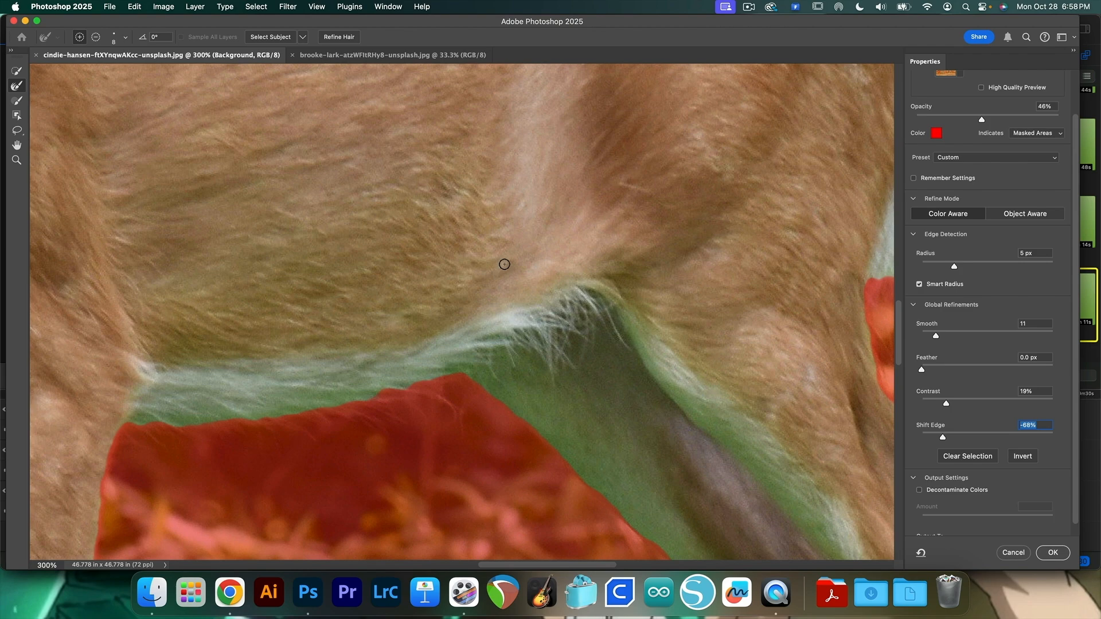
key(super+0)
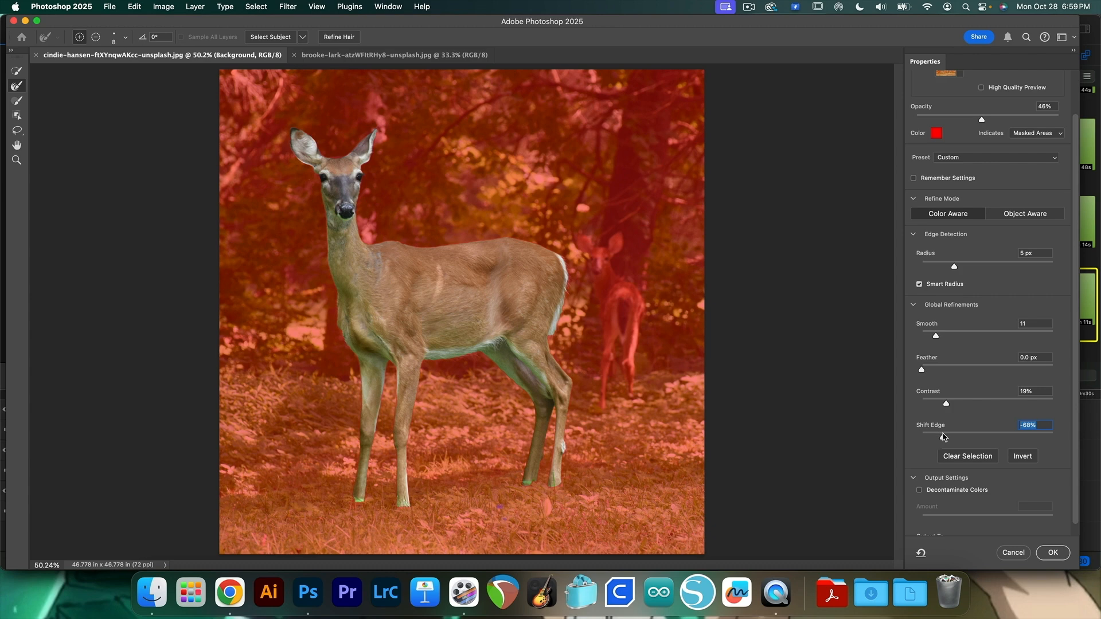
drag(942, 438, 983, 438)
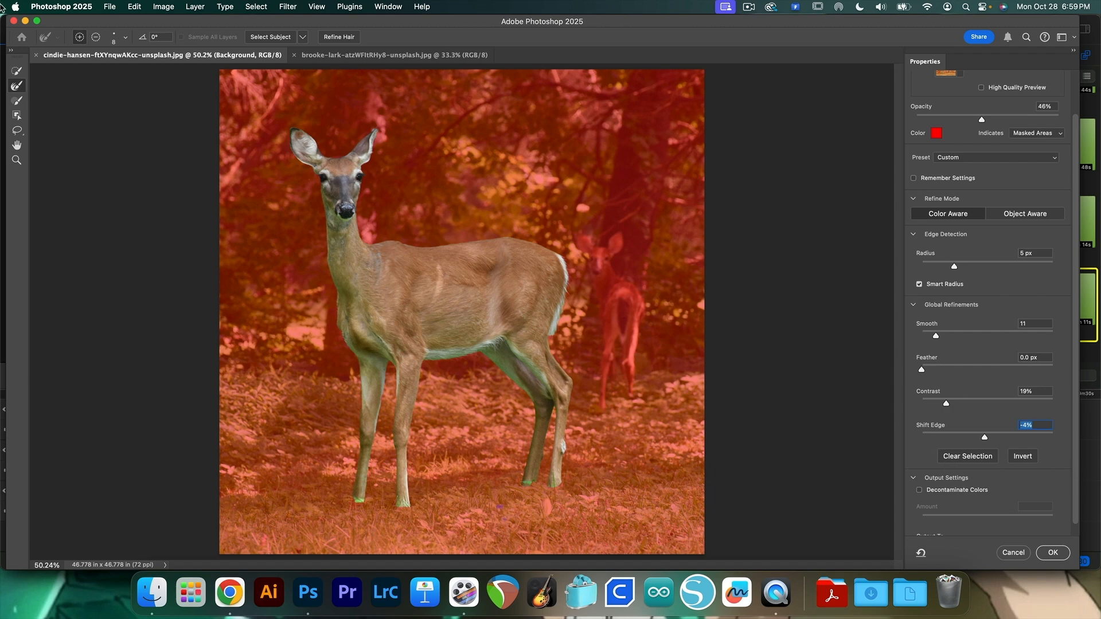
Step: Enlarge the Refine Edge Brush to size 20 at the deer's white rump fur and undo the last change
click(16, 89)
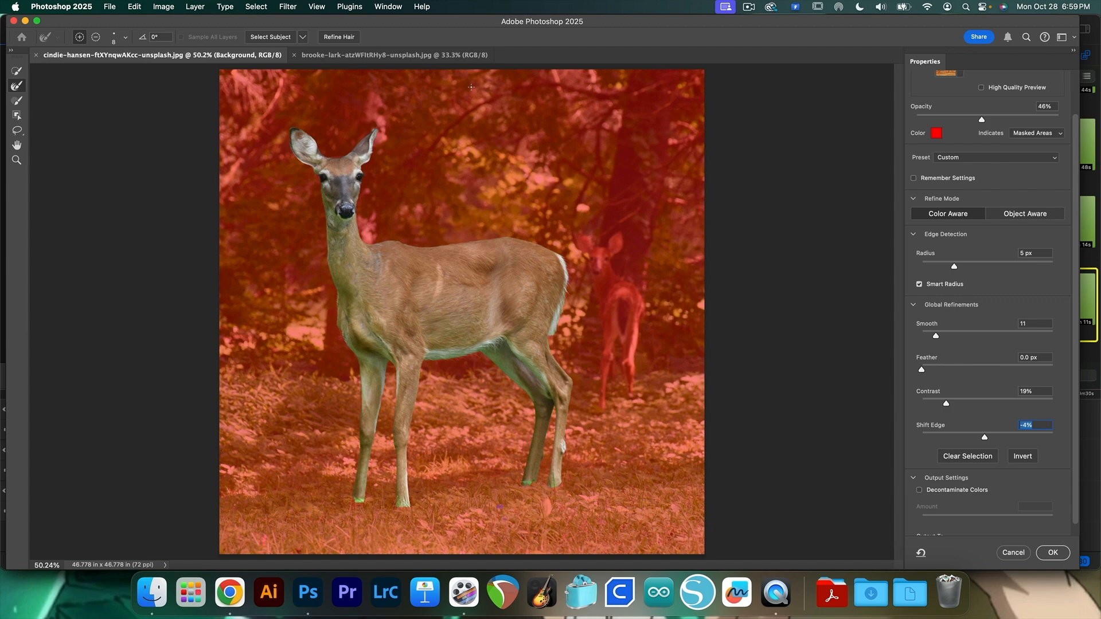
key(super+equal)
key(super+equal)
key(super+equal)
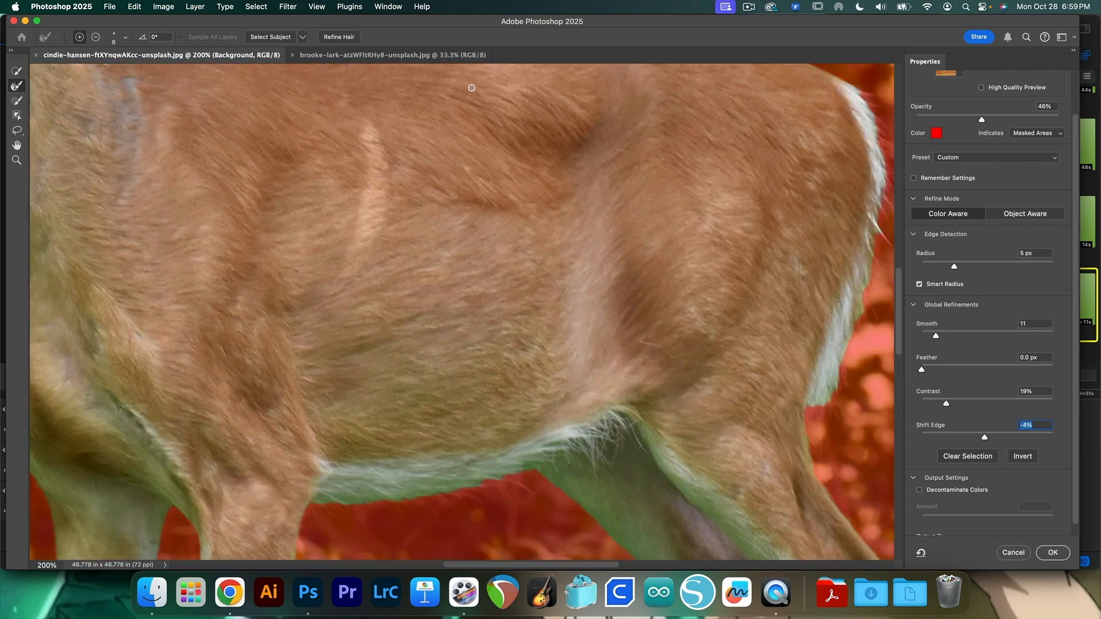
drag(521, 147, 160, 270)
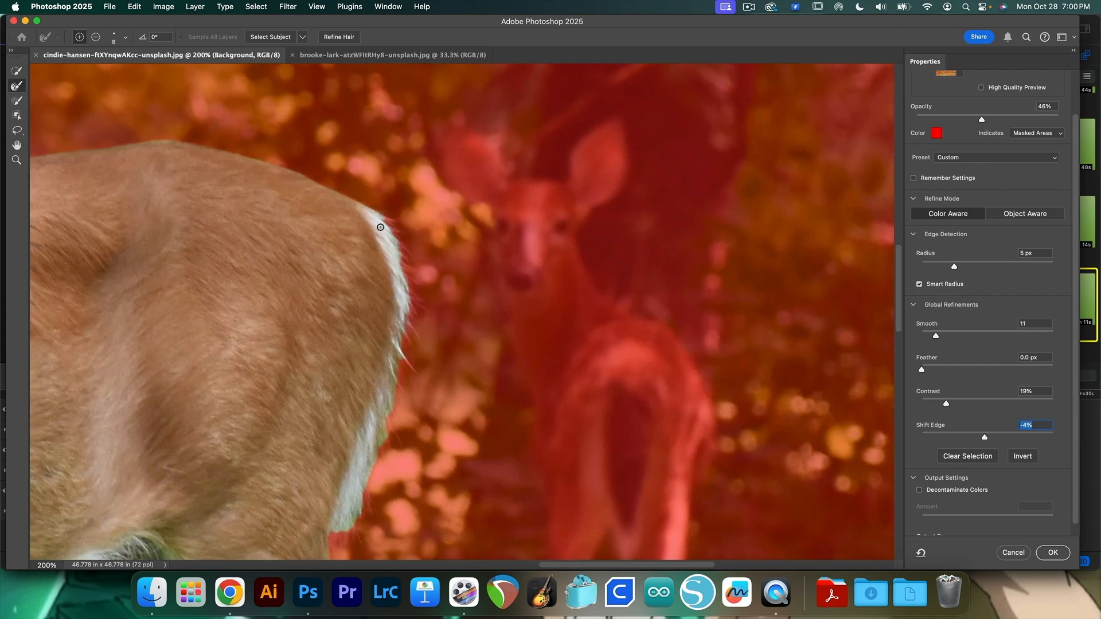
key(bracketright)
key(super+z)
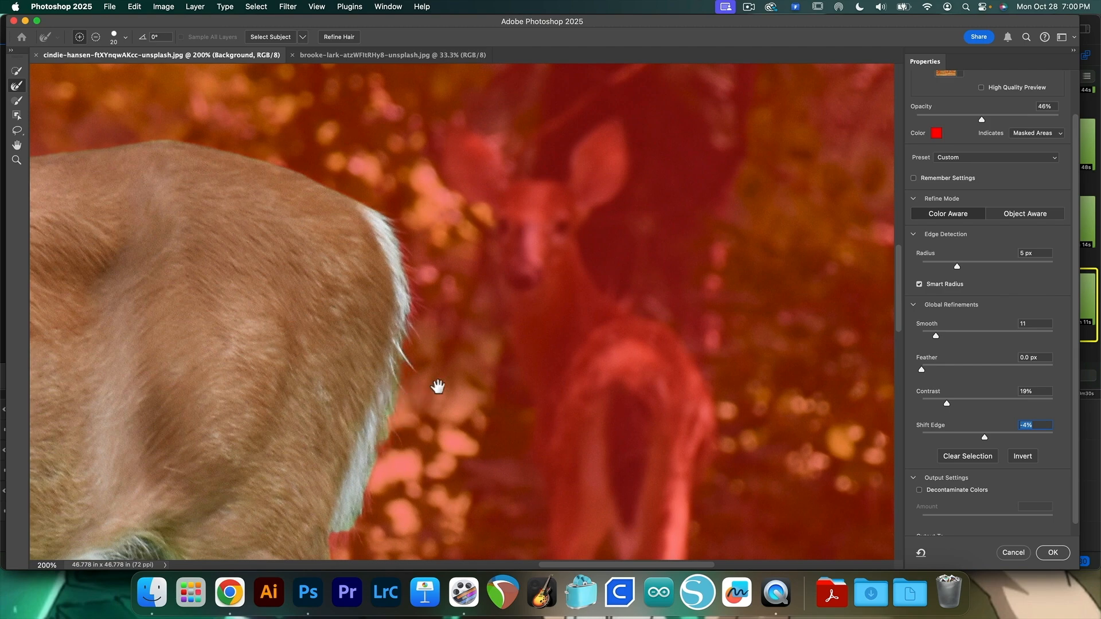
Step: Add the lower tip of the white rump fur to the selection with the Brush tool and refine it with the Refine Edge Brush
drag(438, 387, 469, 260)
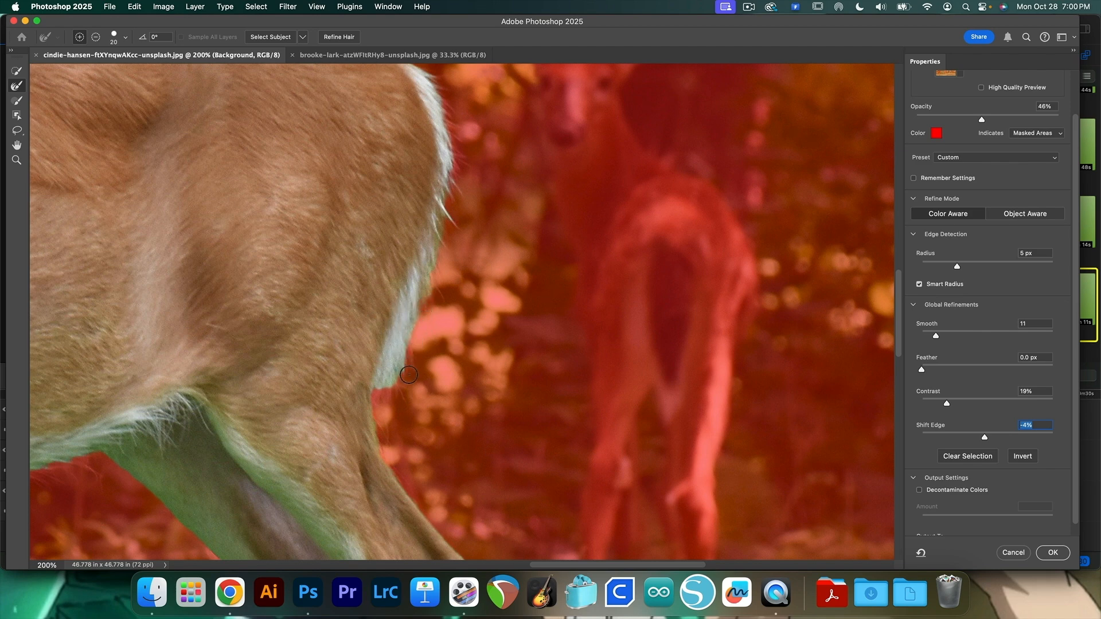
click(17, 103)
drag(389, 406, 392, 385)
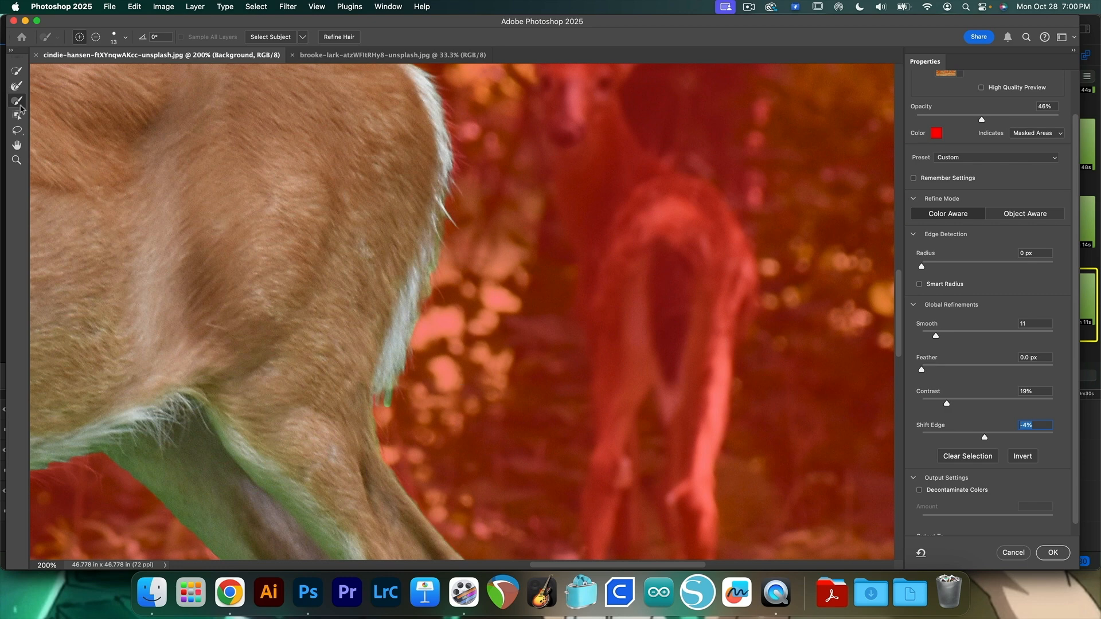
click(17, 85)
mouse_move(405, 406)
mouse_down()
mouse_move(398, 391)
mouse_move(390, 398)
mouse_move(394, 422)
mouse_up()
Step: Inspect the mask edge along the deer's belly, head and ears at 200%
drag(590, 395, 759, 319)
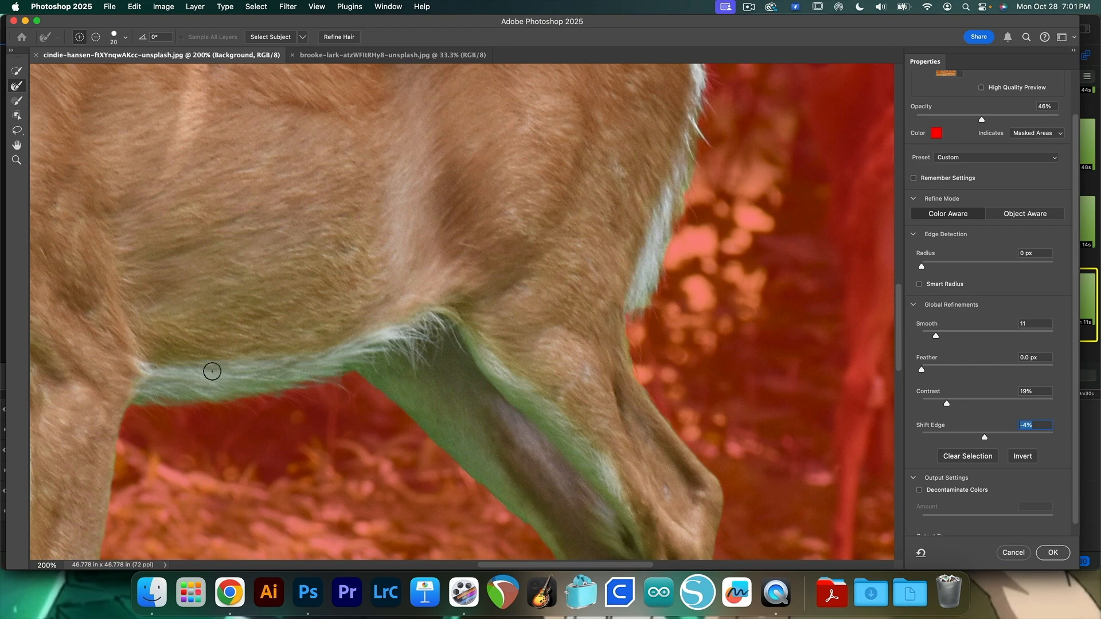
key(super+0)
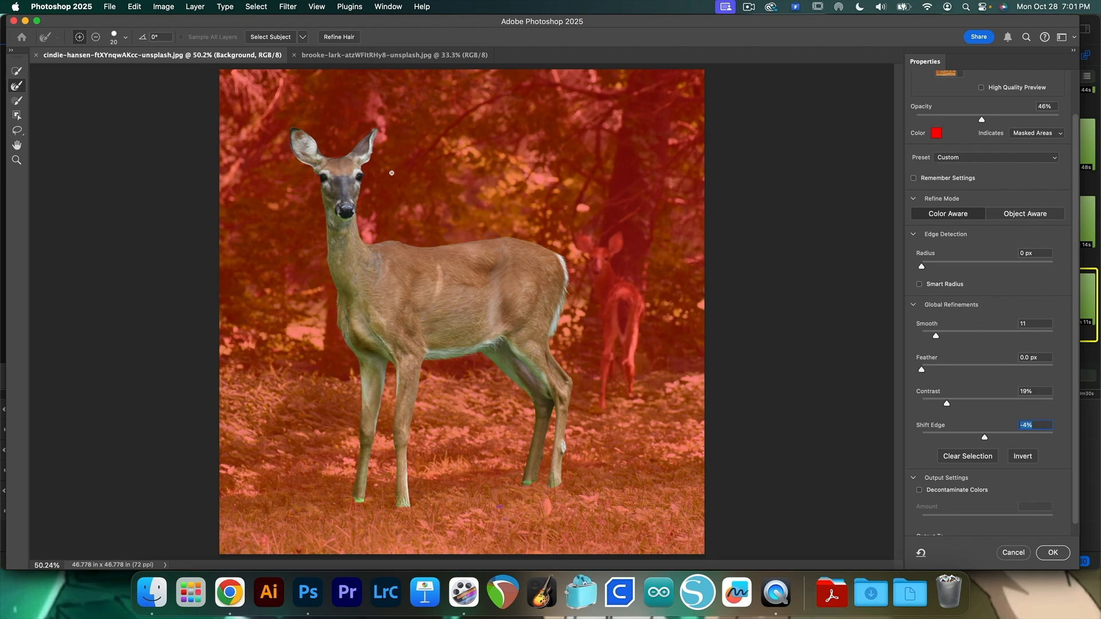
key(super+plus)
key(super+plus)
key(super+plus)
key(space)
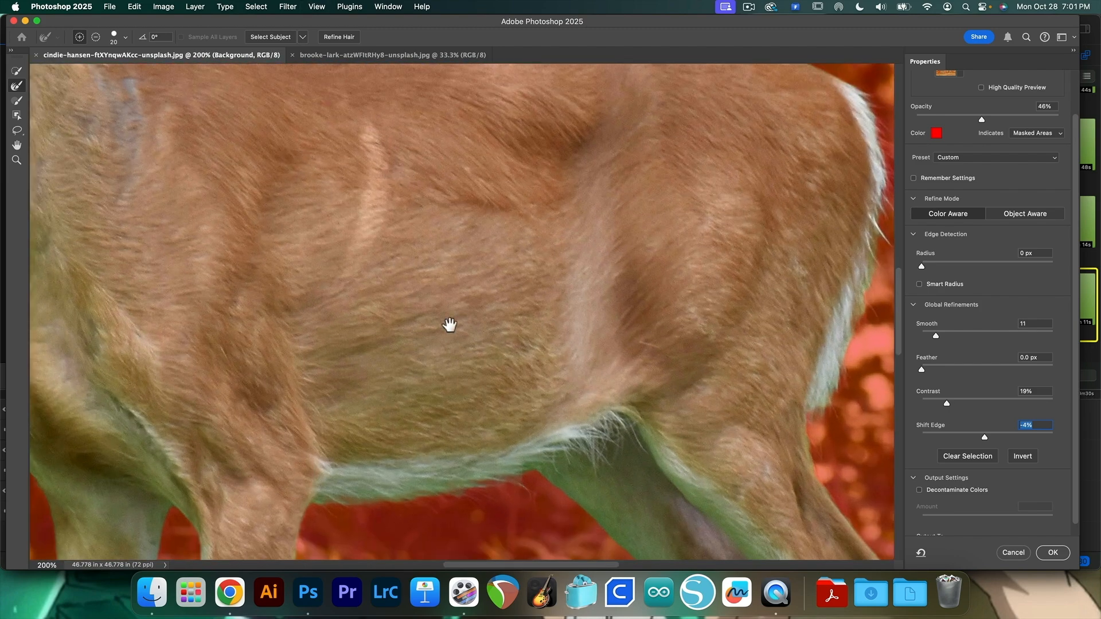
drag(429, 298, 596, 493)
drag(361, 246, 466, 378)
drag(324, 248, 298, 366)
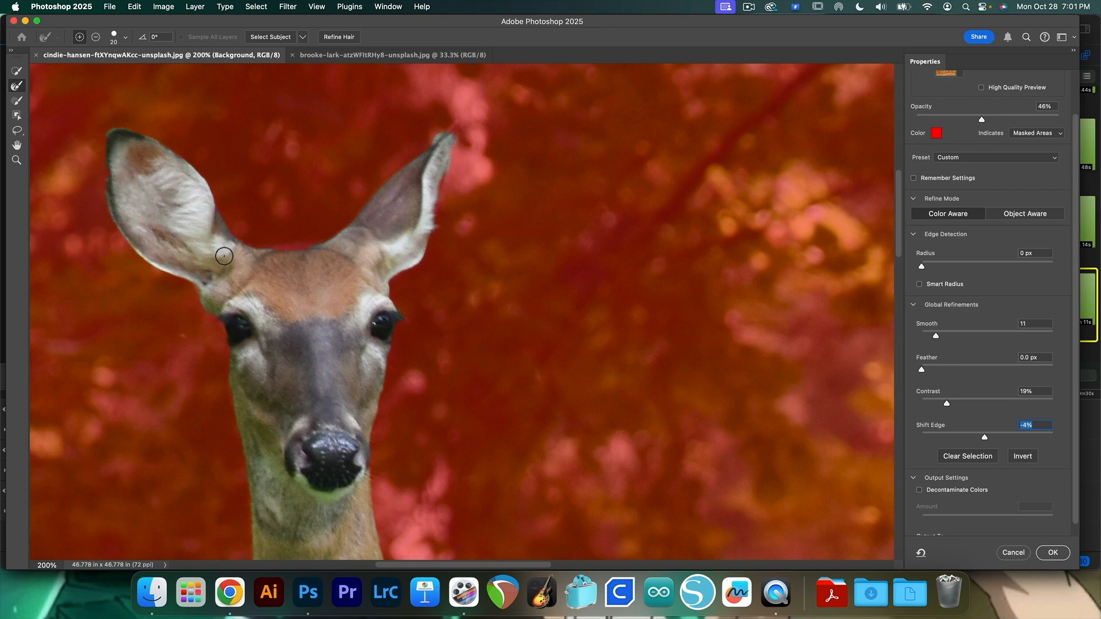
key(super+0)
Step: Enable Decontaminate Colors at 27% and output the refined selection to a new layer with layer mask
scroll(969, 407, down, 2)
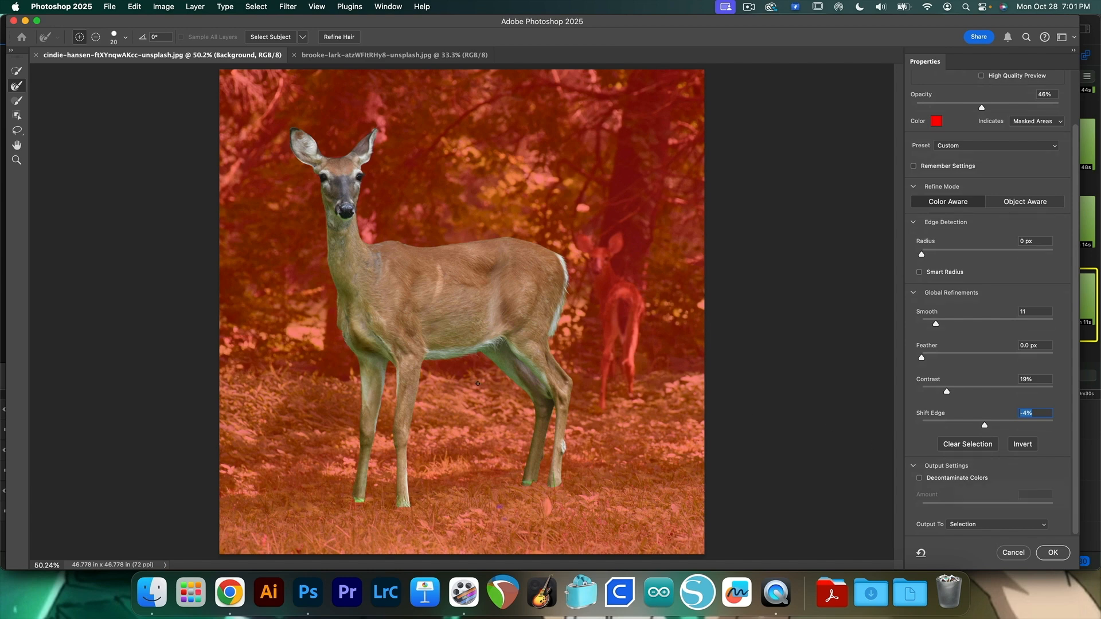
click(921, 479)
drag(1053, 508, 957, 509)
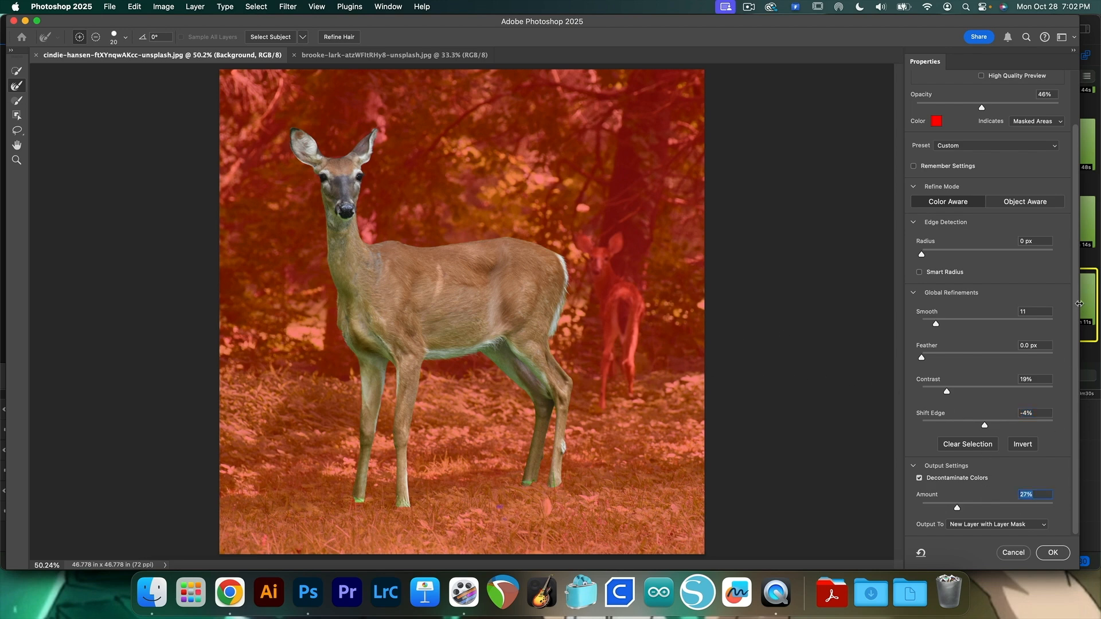
click(982, 526)
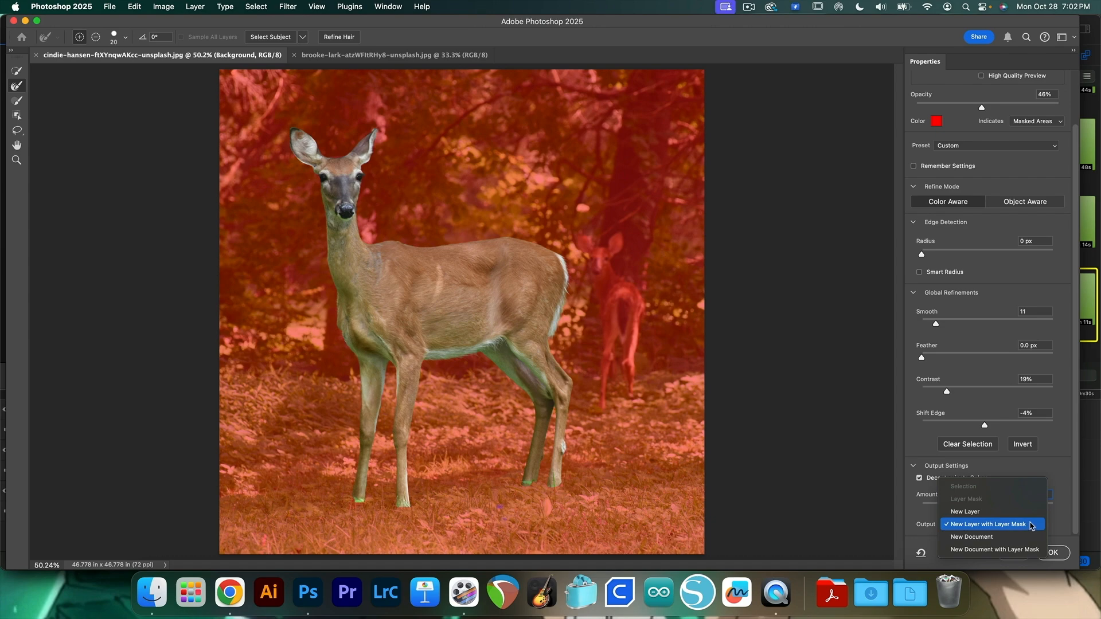
click(1058, 555)
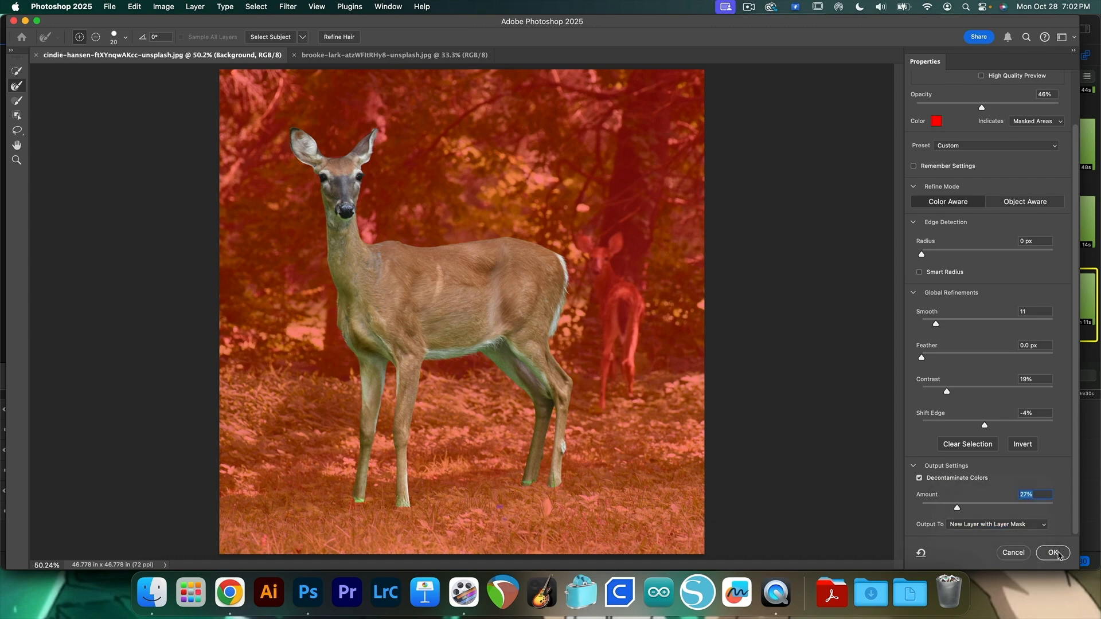
click(1054, 553)
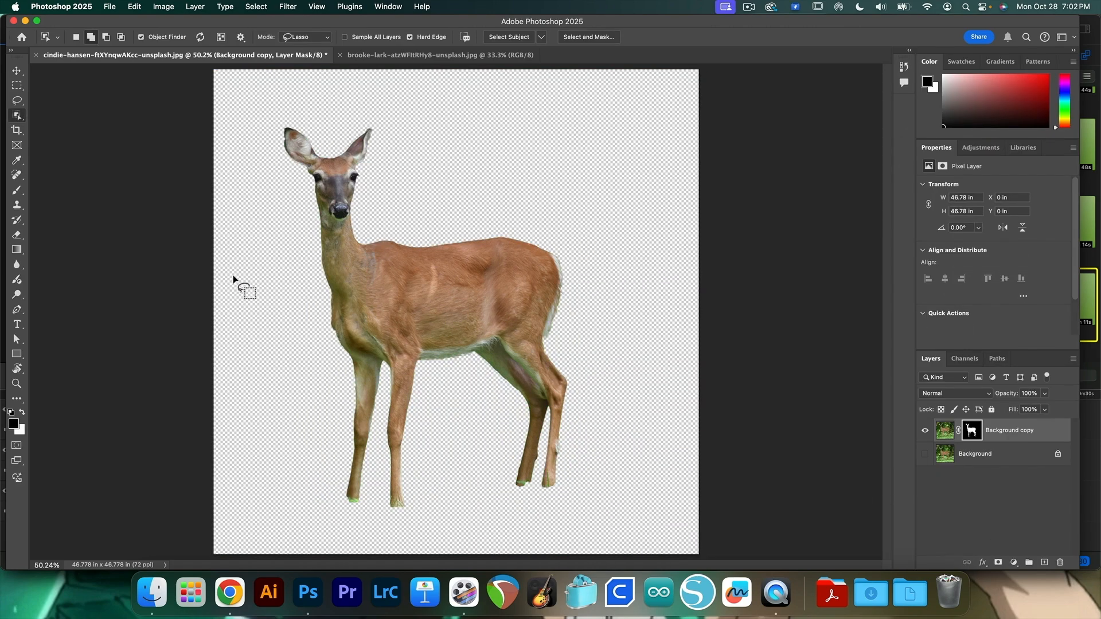
Step: Select the layer mask of the cut-out deer layer
key(backslash)
key(backslash)
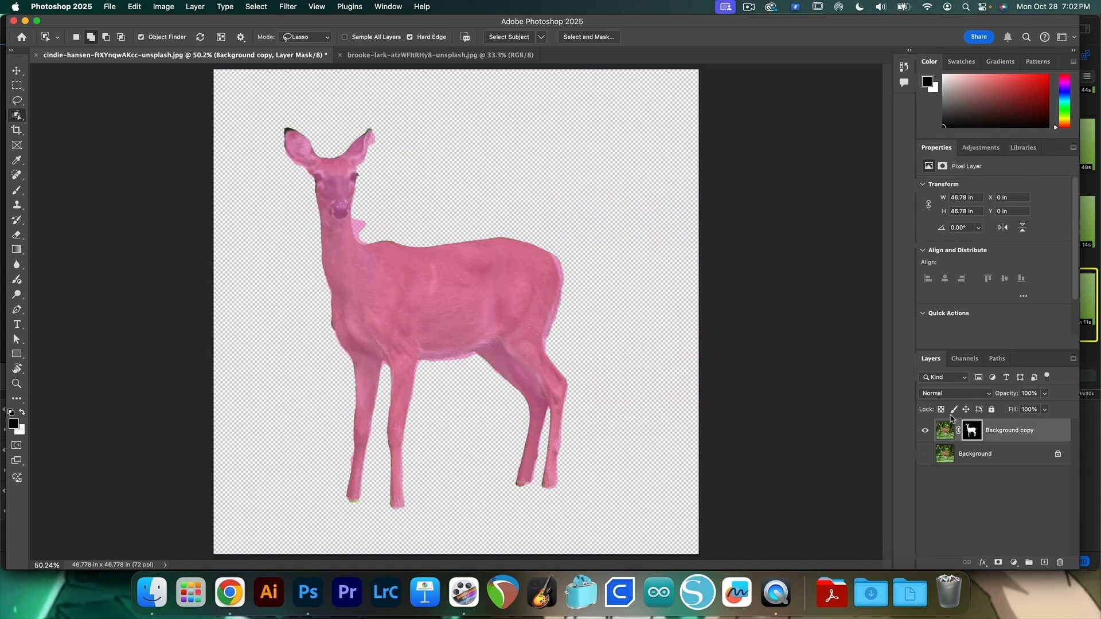
click(977, 436)
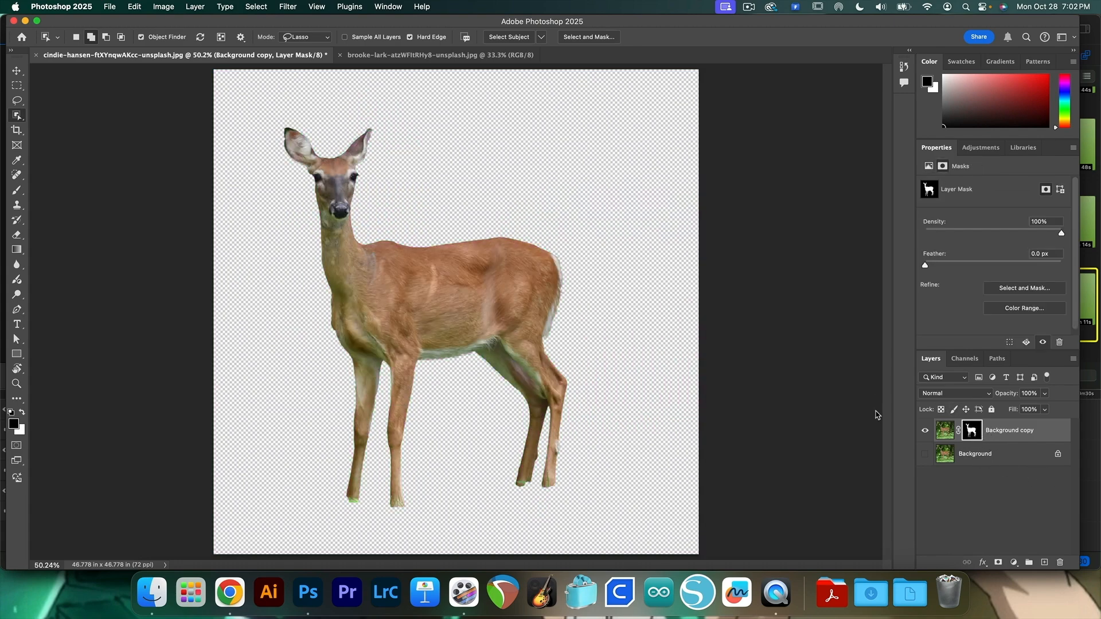